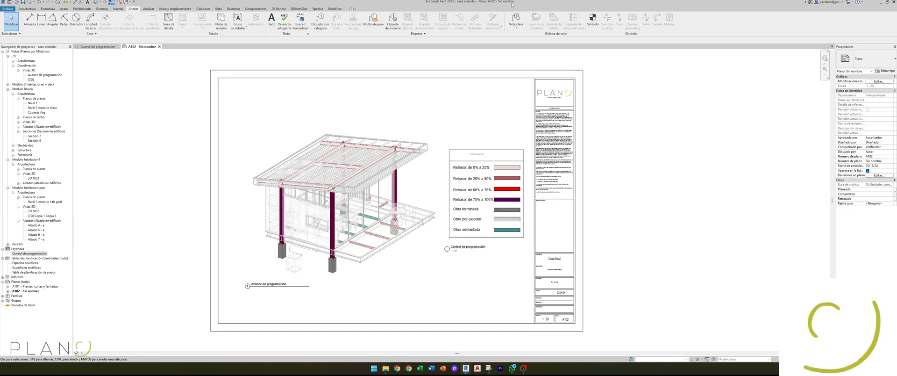
Step: Open the Programacion Casa B Basico schedule from the Coordinacion BIM folder in Microsoft Project with its linked data sources enabled
{"action": "left_click", "coordinate": [386, 367]}
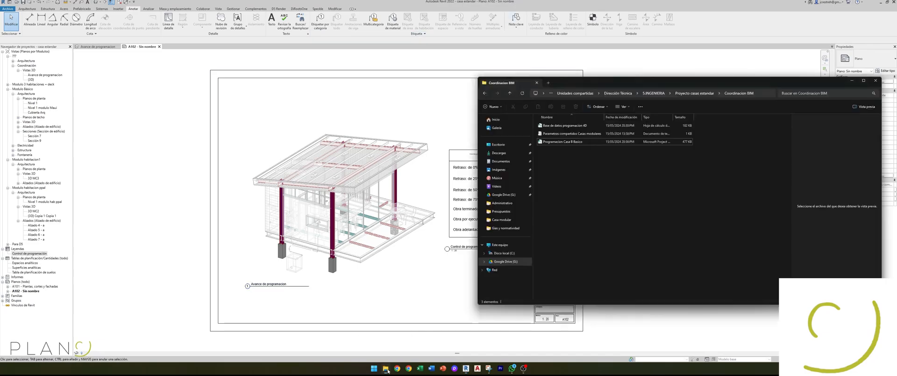
{"action": "double_click", "coordinate": [565, 142]}
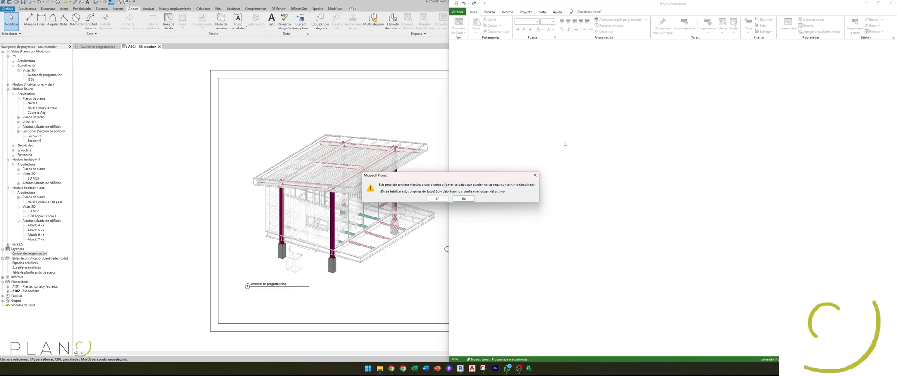
{"action": "left_click", "coordinate": [433, 206]}
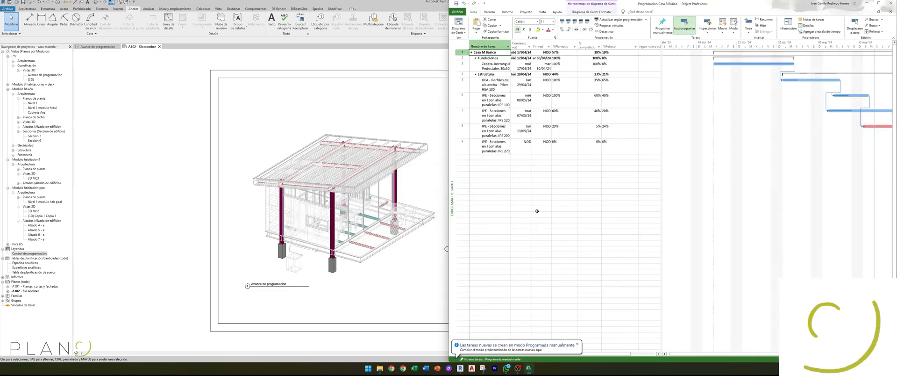
Step: Examine the planned, completed and delay percentage columns of the schedule's tasks, with the schedule window moved clear for reading
{"action": "left_click", "coordinate": [564, 180]}
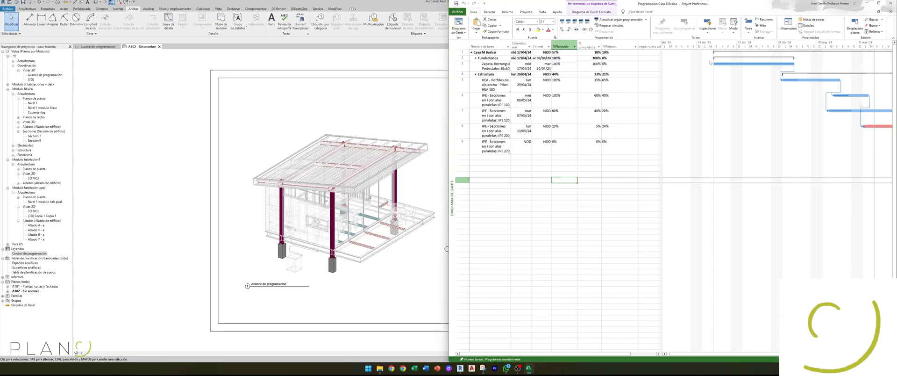
{"action": "left_click_drag", "start_coordinate": [681, 3], "coordinate": [510, 5]}
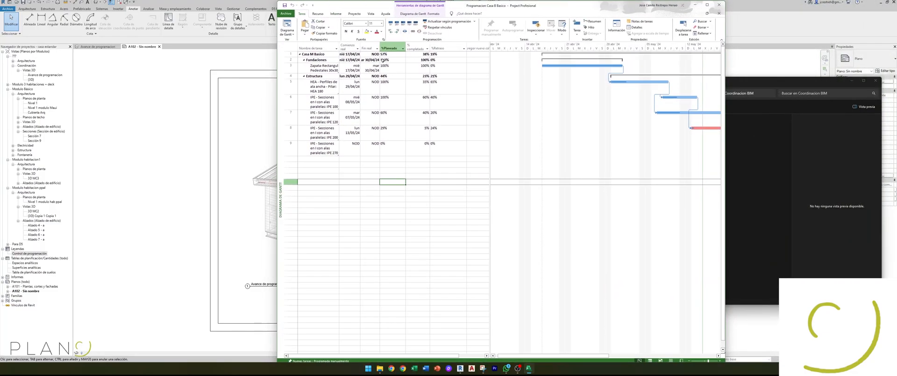
{"action": "left_click", "coordinate": [416, 48]}
{"action": "left_click", "coordinate": [444, 48]}
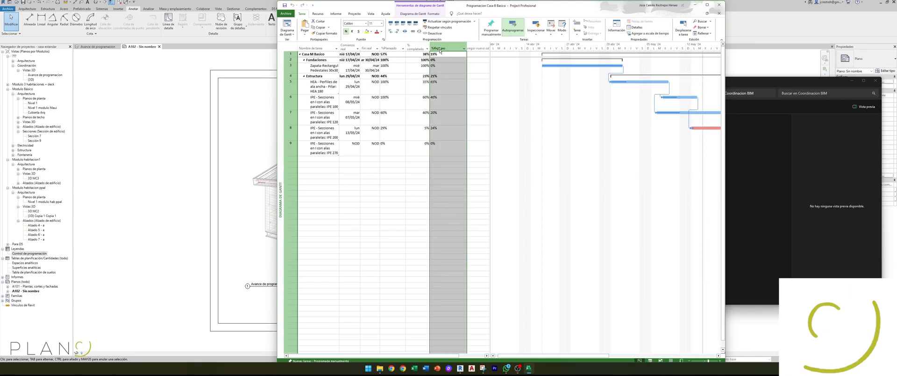
{"action": "left_click_drag", "start_coordinate": [542, 5], "coordinate": [599, 23]}
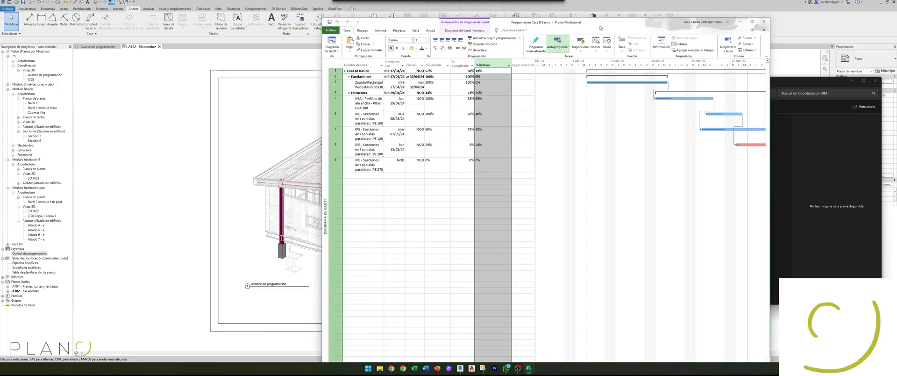
Step: Set the completed percentage of the HEA 180 column task to 20%
{"action": "left_click", "coordinate": [457, 107]}
{"action": "left_click", "coordinate": [472, 107]}
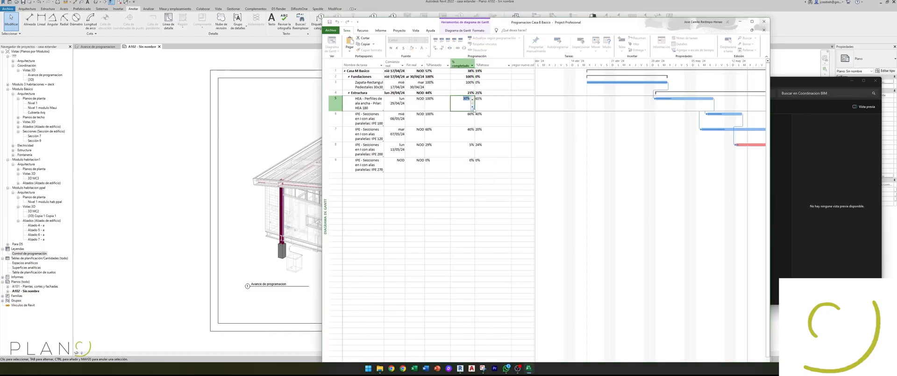
{"action": "left_click", "coordinate": [472, 107]}
{"action": "left_click", "coordinate": [457, 192]}
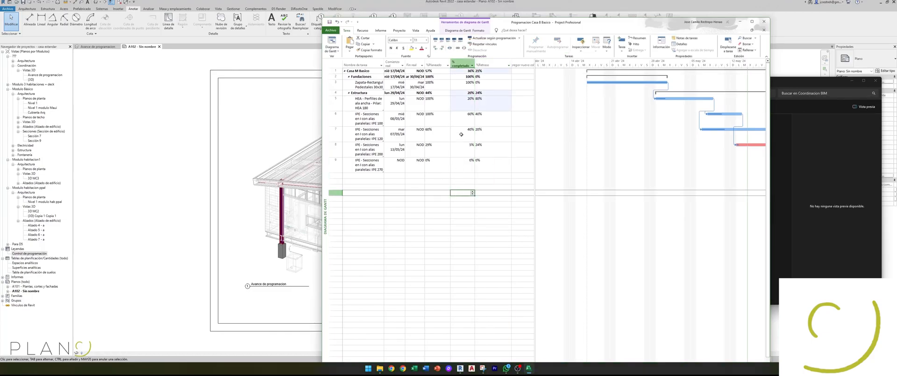
Step: Set the completed percentage of the IPE 100 sections task to 50%
{"action": "left_click", "coordinate": [485, 106]}
{"action": "left_click", "coordinate": [465, 118]}
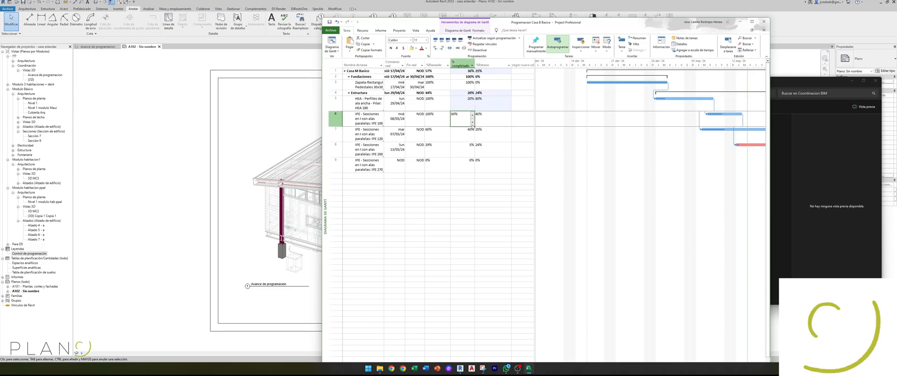
{"action": "left_click", "coordinate": [472, 122]}
{"action": "left_click", "coordinate": [459, 192]}
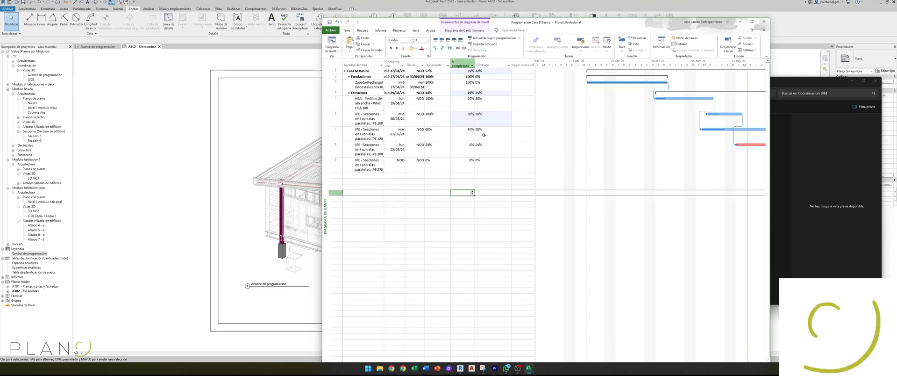
Step: Set the completed percentage of the IPE 120 sections task to 55%
{"action": "left_click", "coordinate": [467, 133]}
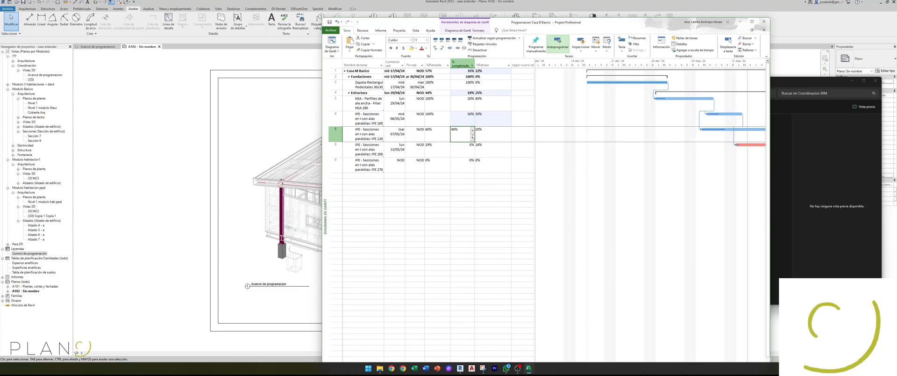
{"action": "left_click", "coordinate": [472, 129]}
{"action": "left_click", "coordinate": [472, 129]}
{"action": "left_click", "coordinate": [469, 180]}
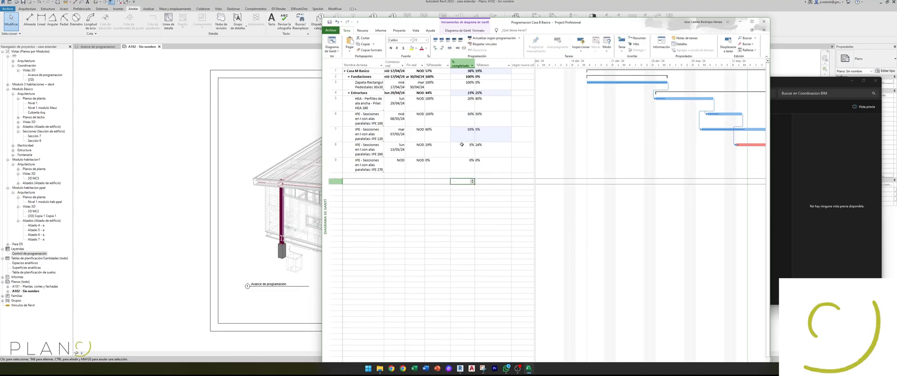
Step: Save and close the project schedule, leaving the IPE 200 sections task as it is
{"action": "left_click", "coordinate": [466, 199]}
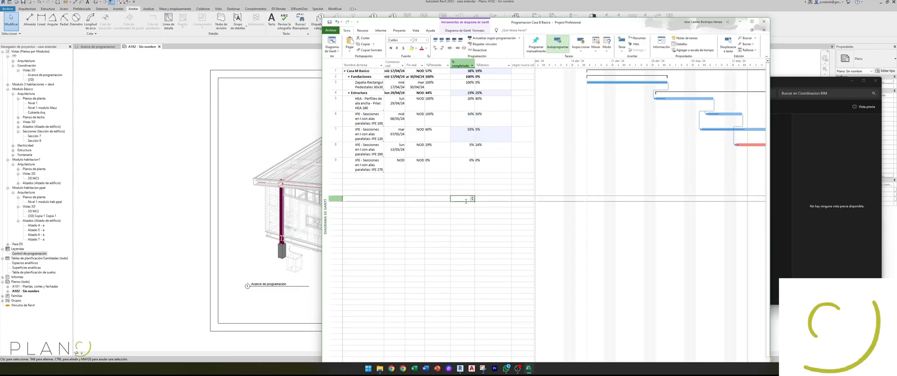
{"action": "left_click", "coordinate": [471, 151]}
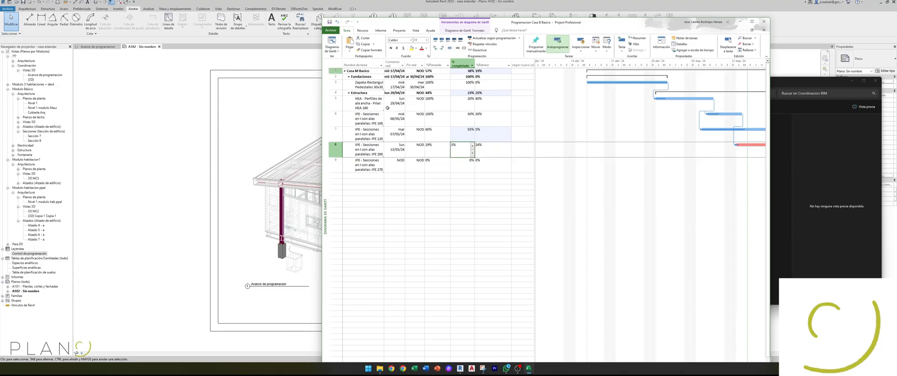
{"action": "left_click", "coordinate": [764, 21]}
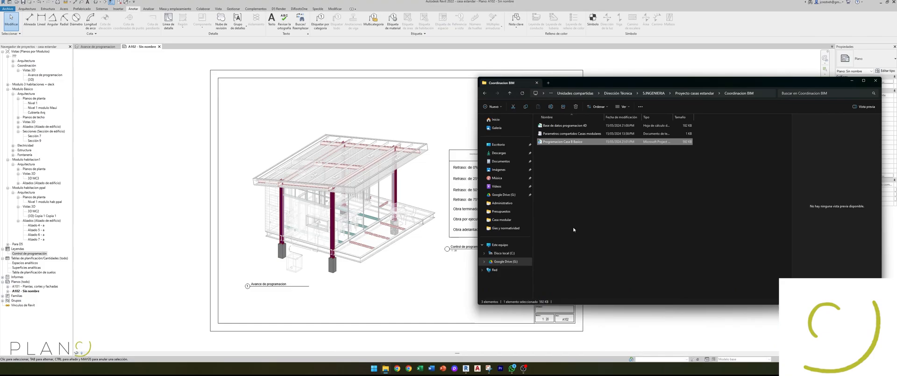
Step: Open the Base de datos programacion 4D workbook in Excel, updating its links and enabling the linked schedule's data sources
{"action": "left_click", "coordinate": [563, 126]}
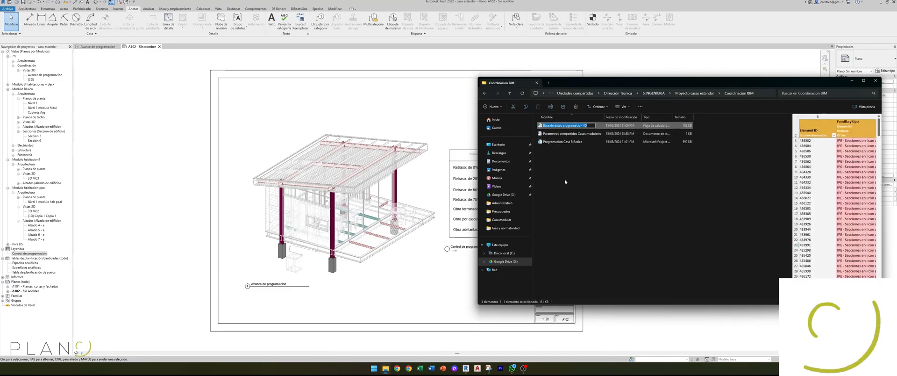
{"action": "left_click", "coordinate": [572, 148]}
{"action": "double_click", "coordinate": [565, 125]}
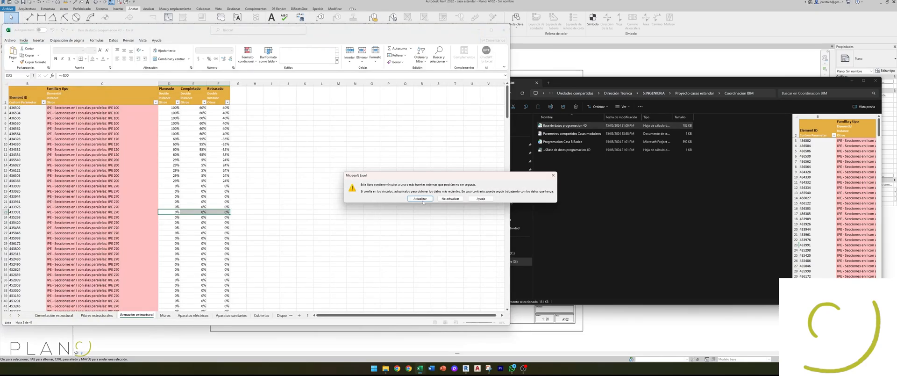
{"action": "left_click", "coordinate": [423, 200]}
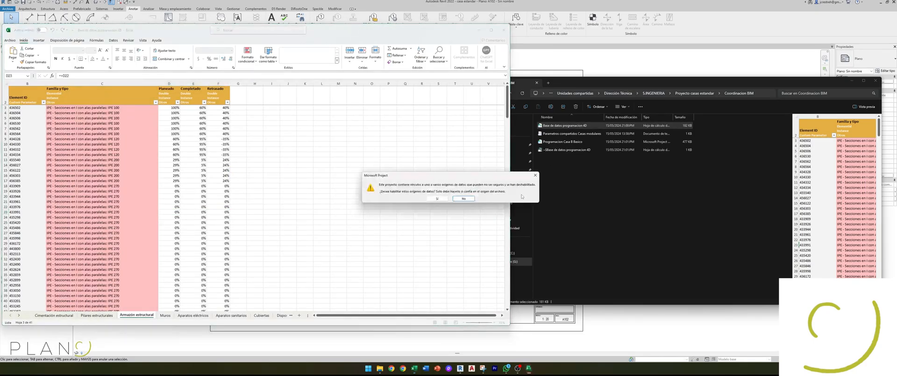
{"action": "left_click", "coordinate": [436, 204]}
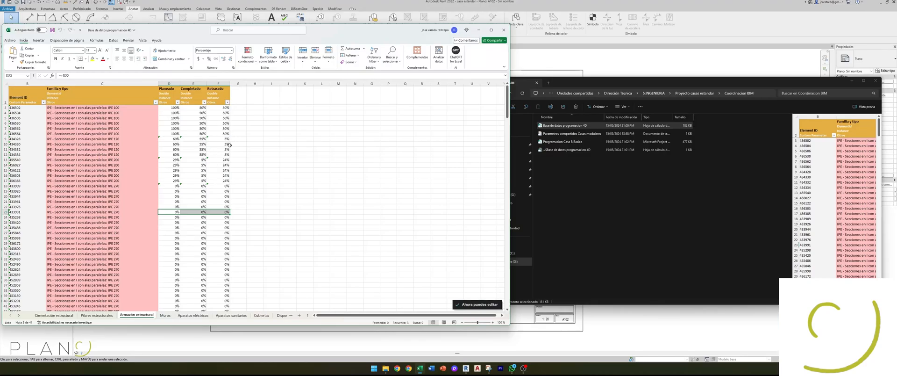
Step: Show the Cimentación estructural sheet, then save and close the workbook to return to Revit
{"action": "left_click", "coordinate": [60, 315]}
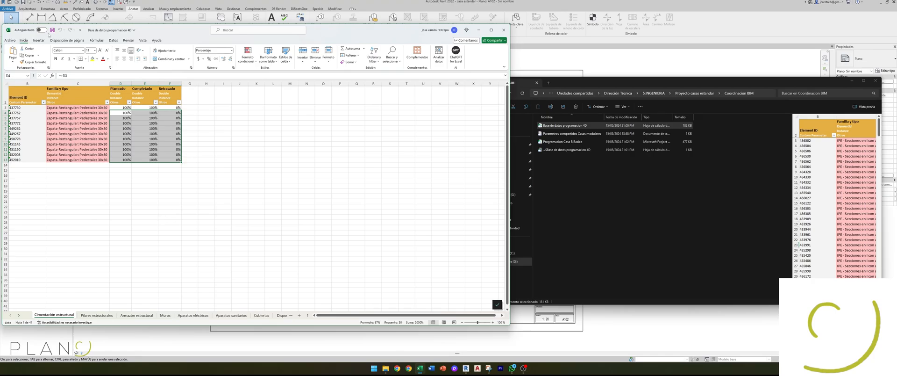
{"action": "key", "text": "ctrl+s"}
{"action": "left_click", "coordinate": [503, 32]}
{"action": "left_click", "coordinate": [197, 110]}
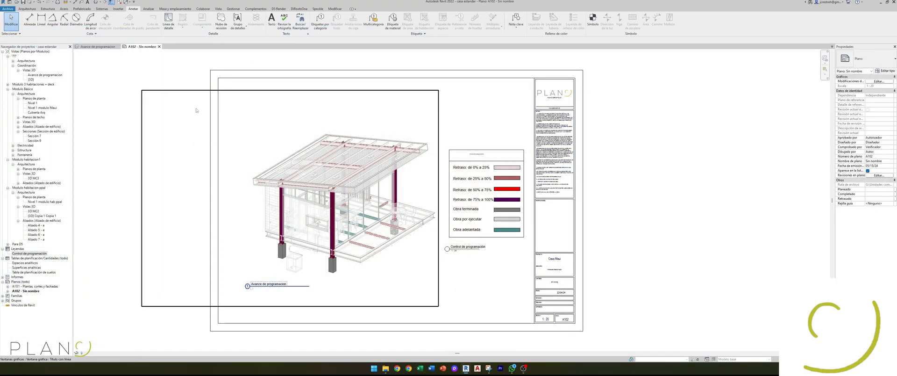
Step: Import the Base de datos programacion 4D Excel workbook into the model with SheetLink, then dismiss the warnings and close SheetLink
{"action": "left_click", "coordinate": [299, 9]}
{"action": "left_click", "coordinate": [7, 20]}
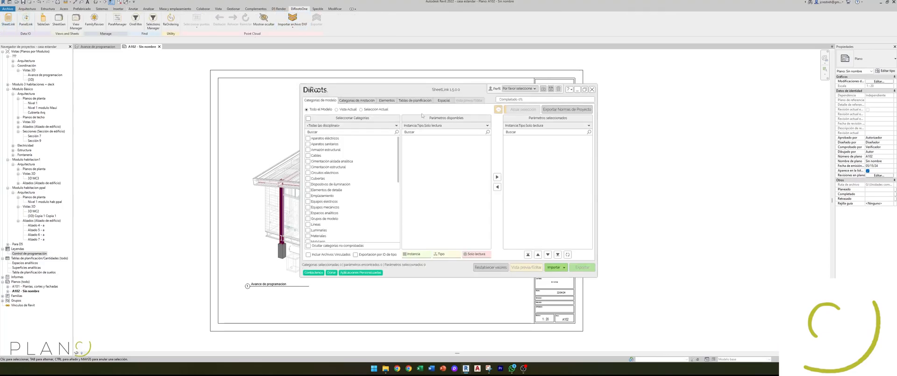
{"action": "left_click", "coordinate": [552, 268]}
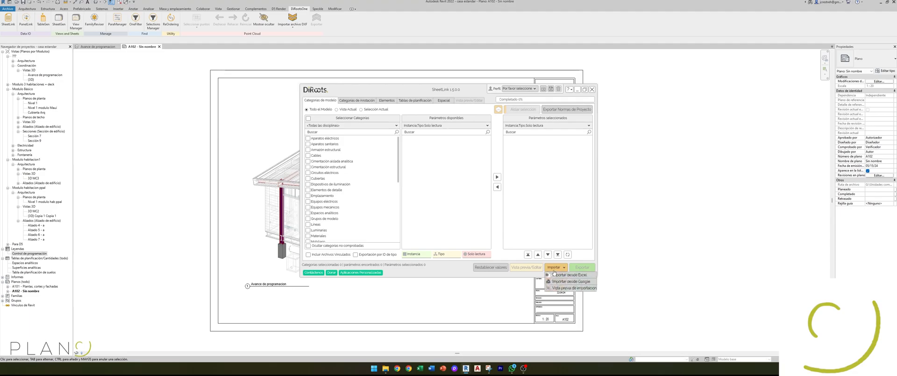
{"action": "left_click", "coordinate": [556, 277]}
{"action": "left_click", "coordinate": [436, 155]}
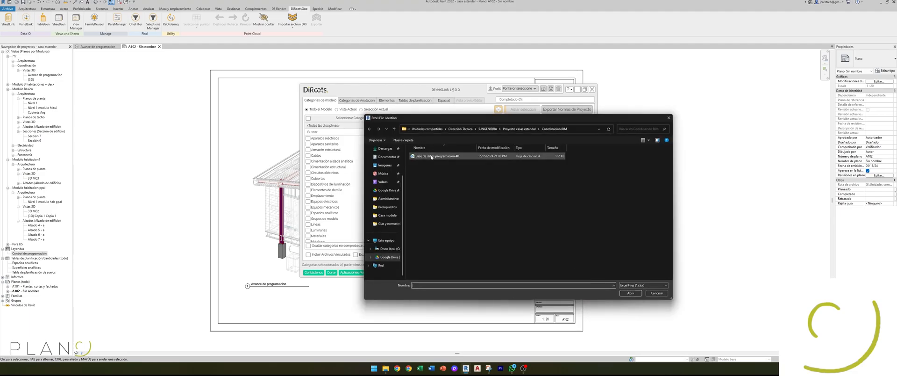
{"action": "left_click", "coordinate": [630, 293]}
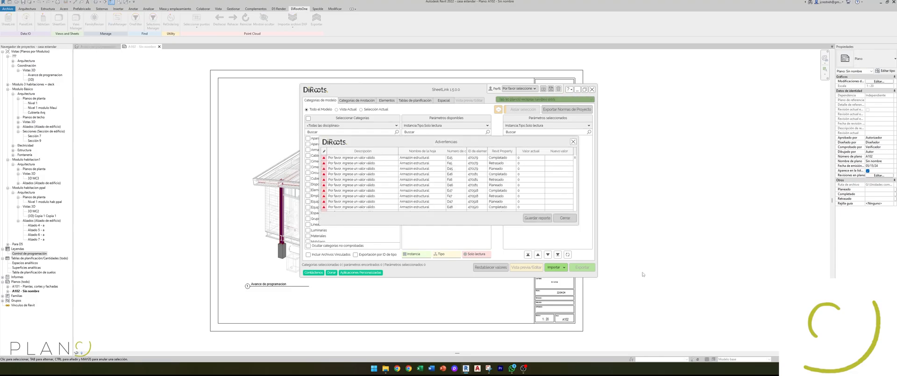
{"action": "left_click", "coordinate": [573, 142]}
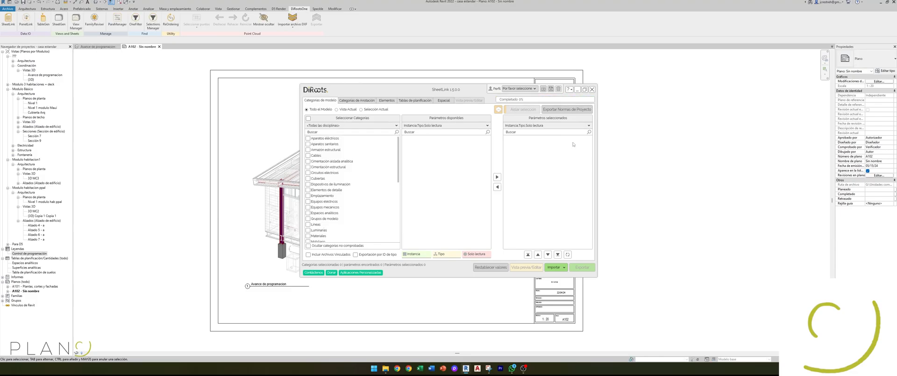
{"action": "left_click", "coordinate": [592, 90]}
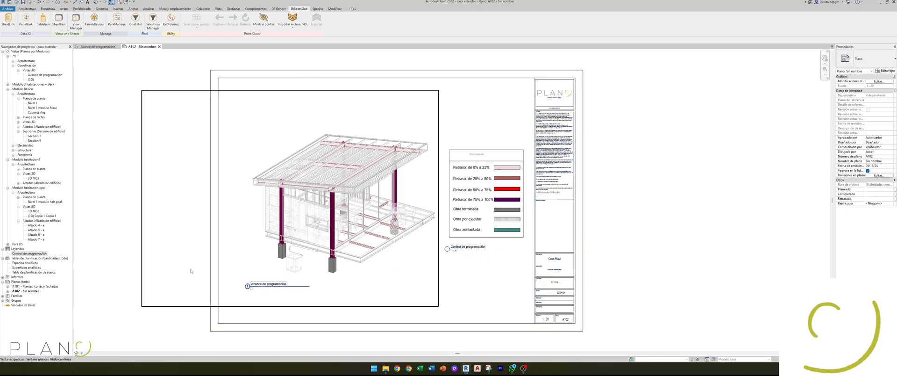
Step: Compare the element colours of the house view on sheet A102 with the Control de programación legend
{"action": "scroll", "coordinate": [275, 265], "scroll_direction": "up", "scroll_amount": 3}
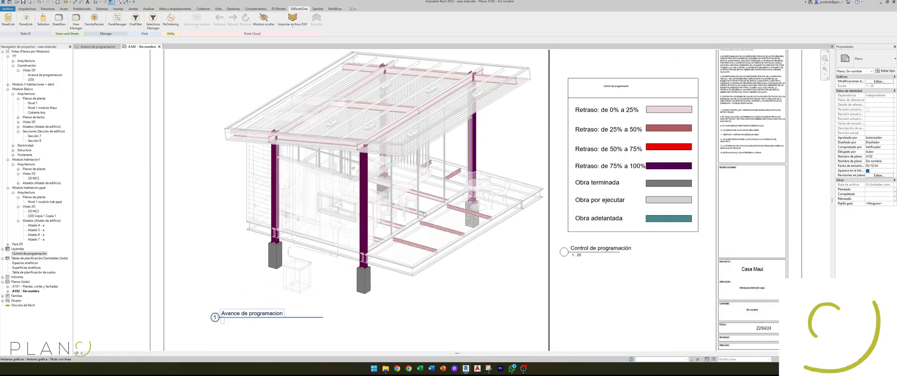
{"action": "scroll", "coordinate": [429, 208], "scroll_direction": "down", "scroll_amount": 1}
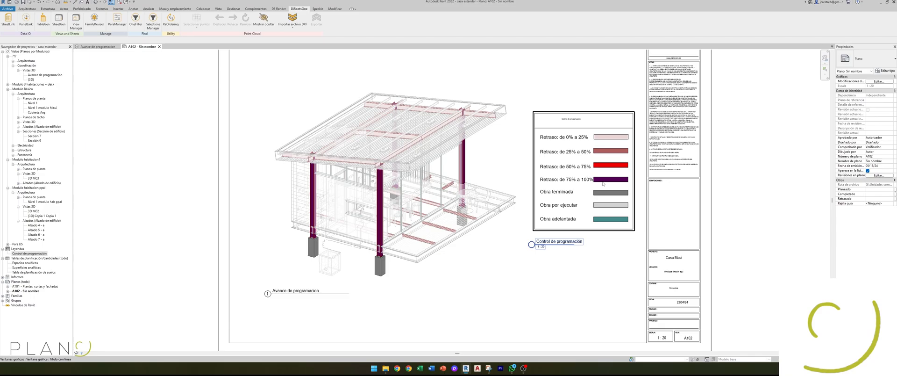
{"action": "scroll", "coordinate": [468, 196], "scroll_direction": "down", "scroll_amount": 3}
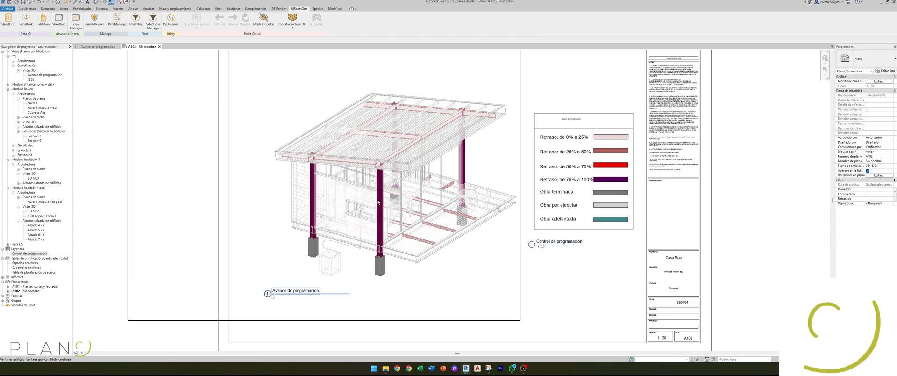
Step: Inspect the coloured columns, beams and footings in the Avance de programacion 3D view from several angles
{"action": "left_click", "coordinate": [98, 47]}
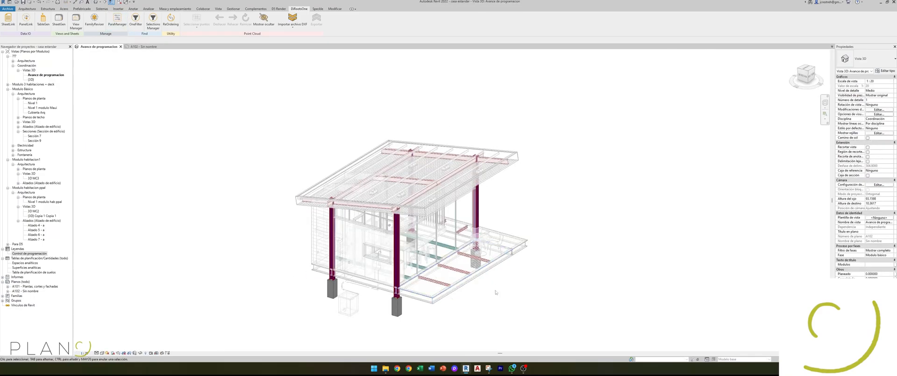
{"action": "scroll", "coordinate": [511, 286], "scroll_direction": "down", "scroll_amount": 1}
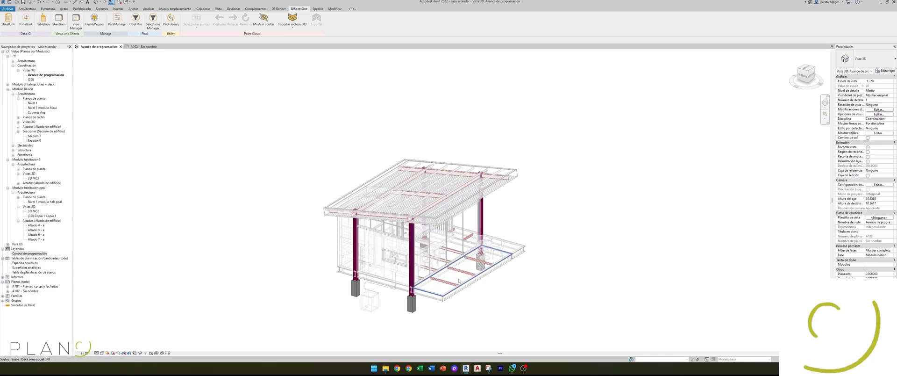
{"action": "middle_click_drag", "start_coordinate": [522, 298], "coordinate": [479, 243], "text": "shift"}
{"action": "scroll", "coordinate": [473, 277], "scroll_direction": "up", "scroll_amount": 4}
{"action": "middle_click_drag", "start_coordinate": [475, 296], "coordinate": [518, 301], "text": "shift"}
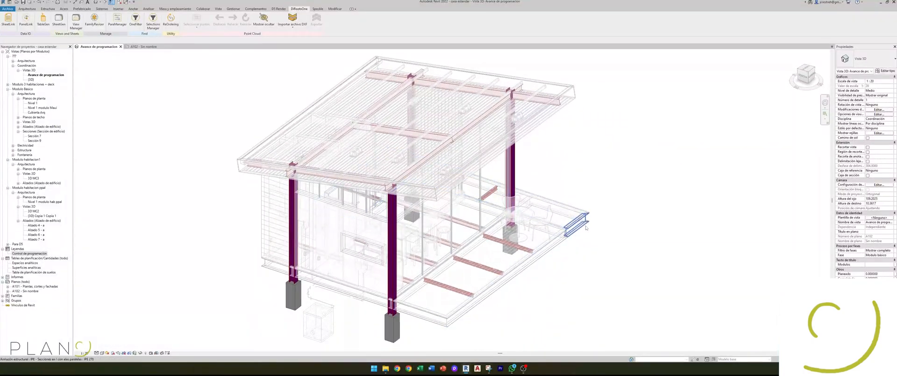
{"action": "scroll", "coordinate": [613, 249], "scroll_direction": "down", "scroll_amount": 1}
{"action": "middle_click_drag", "start_coordinate": [596, 265], "coordinate": [603, 215]}
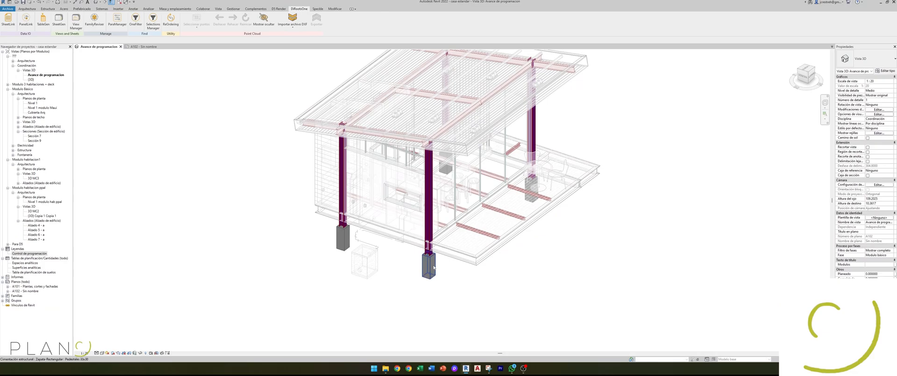
Step: Check the progress parameters of the front footing and compare its colour with the Control de programación legend on sheet A102
{"action": "left_click", "coordinate": [430, 269]}
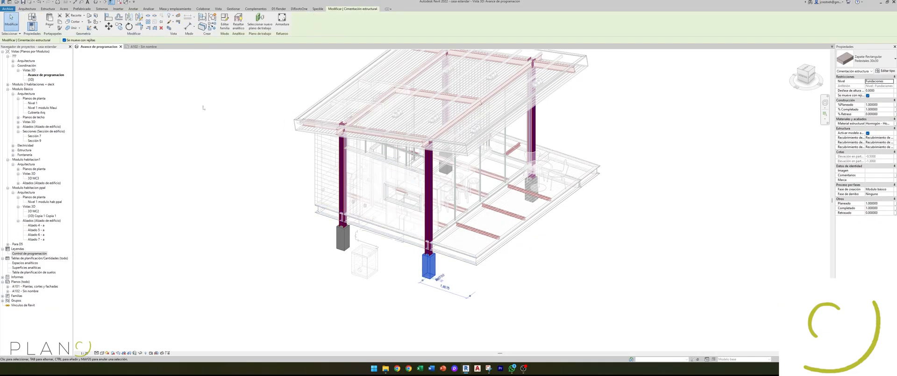
{"action": "left_click", "coordinate": [141, 47]}
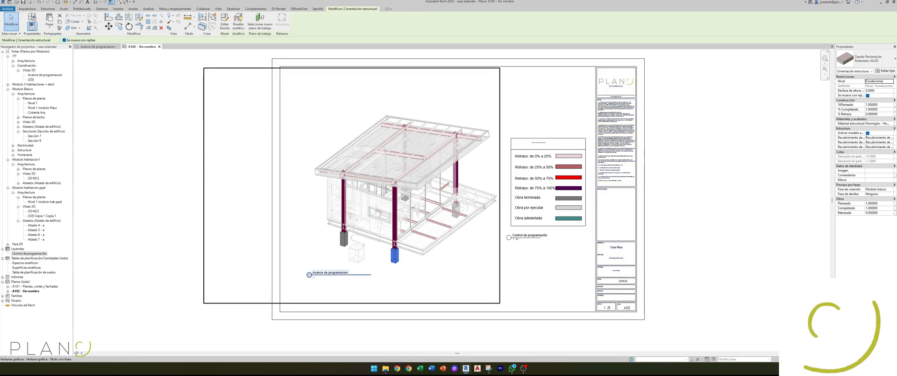
{"action": "key", "text": "Escape"}
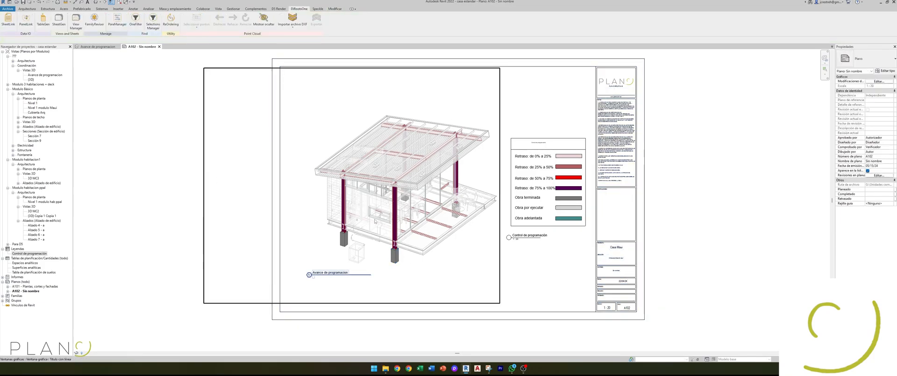
{"action": "middle_click_drag", "start_coordinate": [375, 222], "coordinate": [382, 199]}
Step: Check the progress percentages of an IPE 200 roof beam and an IPE 120 floor joist in the Avance de programacion view
{"action": "left_click", "coordinate": [97, 47]}
{"action": "middle_click_drag", "start_coordinate": [452, 264], "coordinate": [431, 100], "text": "shift"}
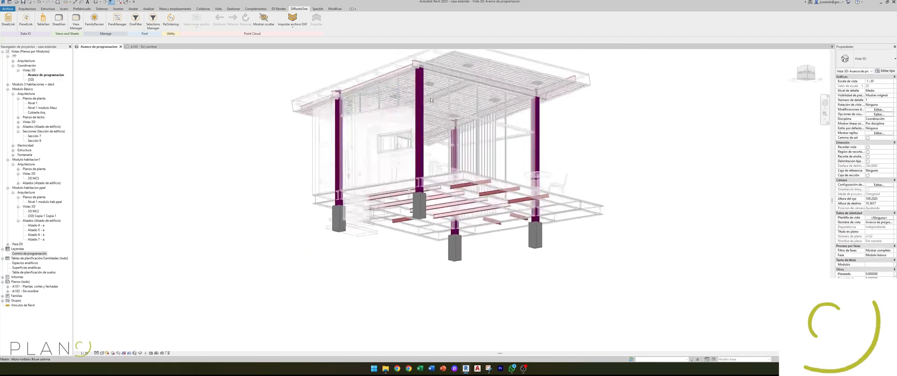
{"action": "left_click", "coordinate": [416, 65]}
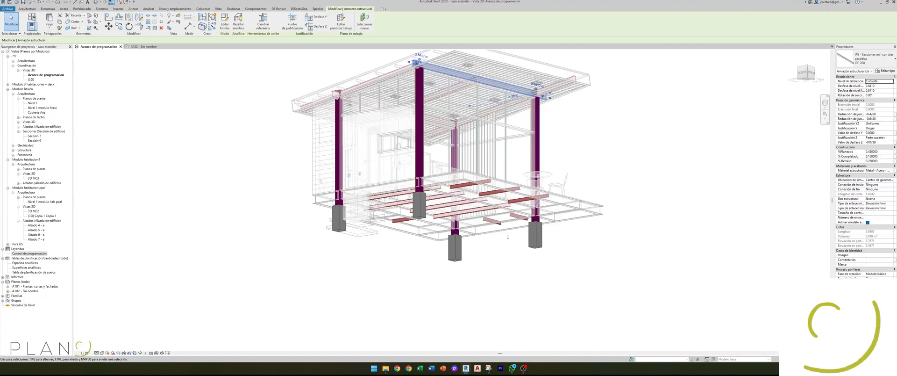
{"action": "left_click", "coordinate": [472, 210]}
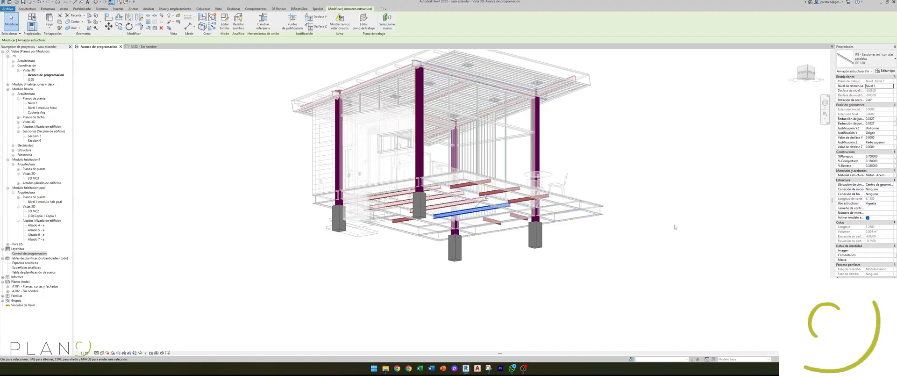
{"action": "left_click", "coordinate": [689, 202]}
{"action": "middle_click_drag", "start_coordinate": [642, 169], "coordinate": [677, 292], "text": "shift"}
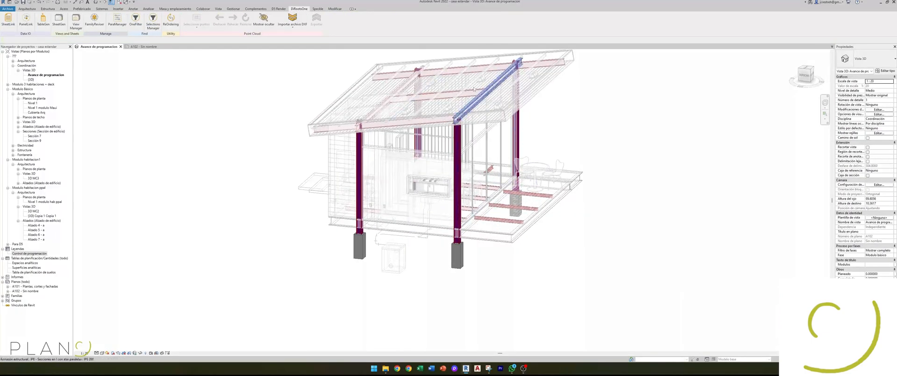
{"action": "middle_click_drag", "start_coordinate": [693, 165], "coordinate": [641, 234], "text": "shift"}
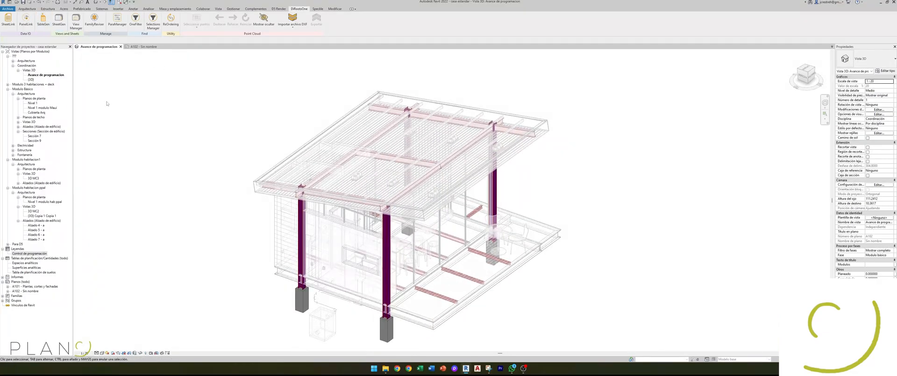
Step: Open the Programacion Casa B Basico schedule from the Coordinacion BIM folder in Microsoft Project and accept the opening prompt
{"action": "left_click", "coordinate": [386, 368]}
{"action": "double_click", "coordinate": [564, 142]}
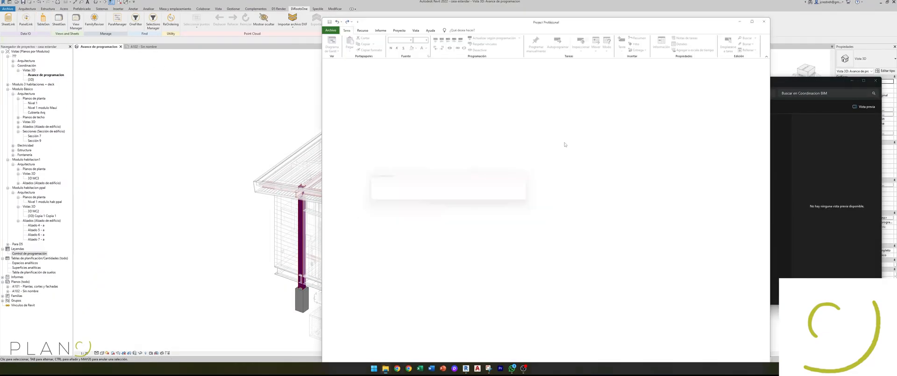
{"action": "left_click", "coordinate": [444, 199]}
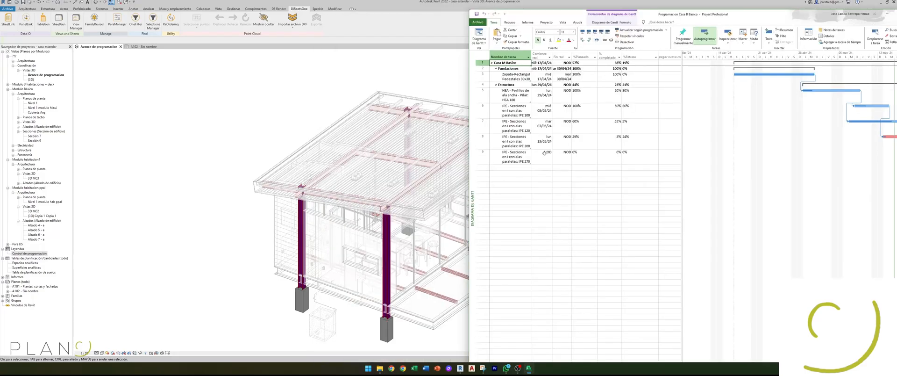
Step: Set the completed percentage of the IPE 200 beam task to 45%
{"action": "left_click", "coordinate": [617, 137]}
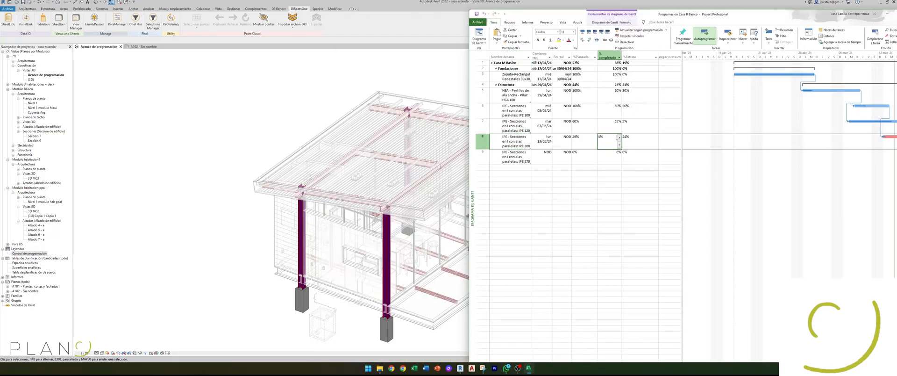
{"action": "left_click", "coordinate": [620, 138]}
{"action": "left_click", "coordinate": [617, 184]}
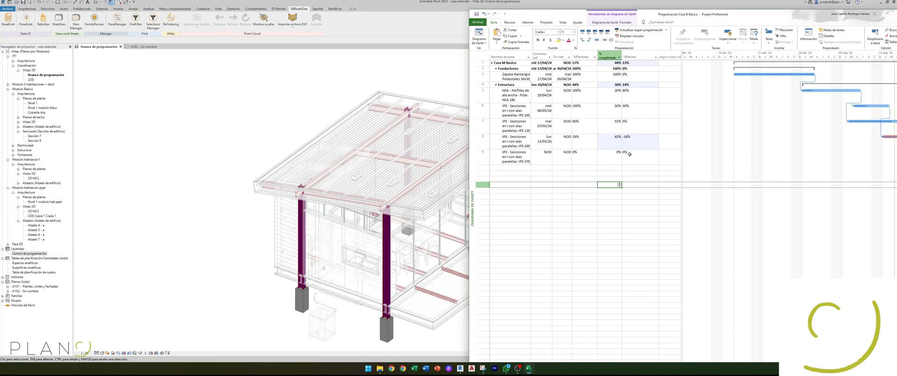
{"action": "left_click", "coordinate": [608, 224]}
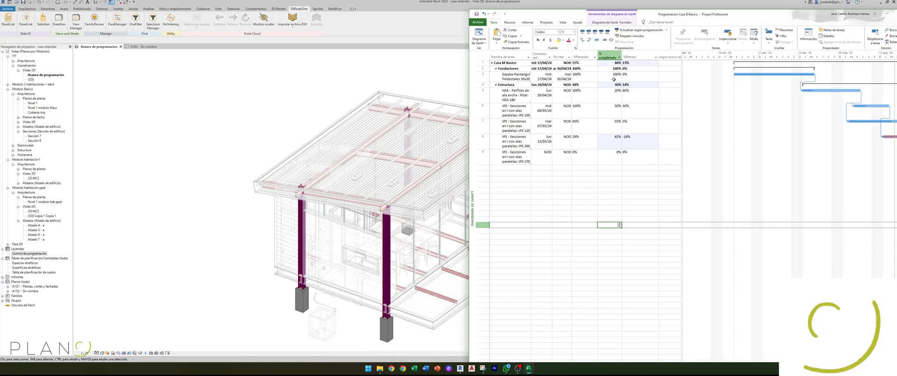
Step: Set the completed percentage of the Zapata-Rectangular Pedestales footing task to 70% and check its delay value
{"action": "left_click", "coordinate": [613, 80]}
{"action": "left_click", "coordinate": [619, 80]}
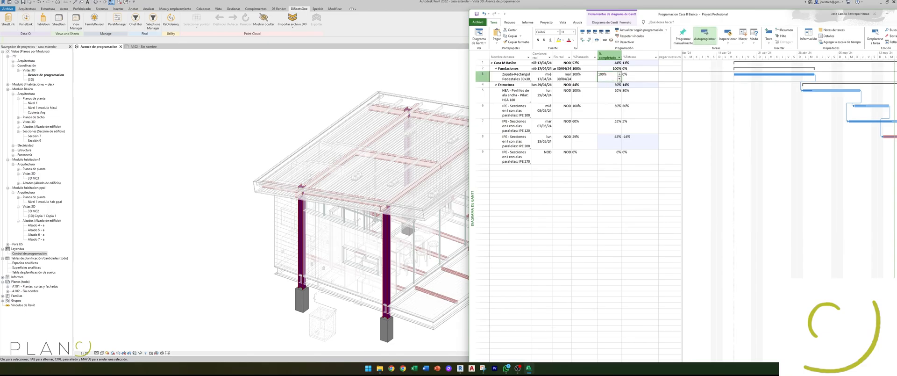
{"action": "left_click", "coordinate": [615, 201]}
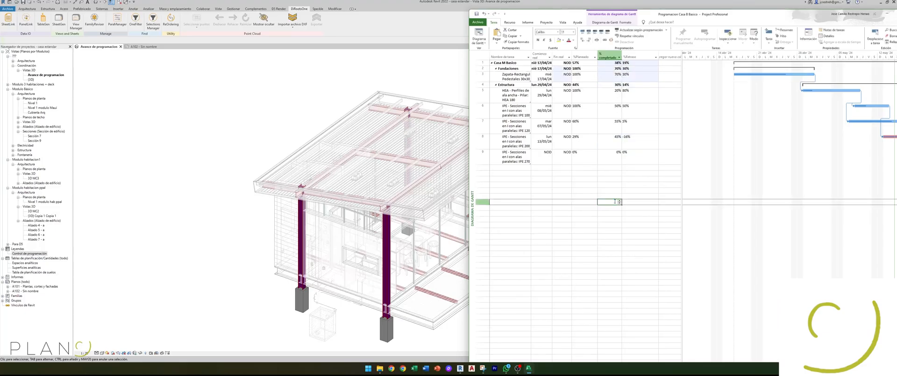
{"action": "left_click", "coordinate": [633, 77]}
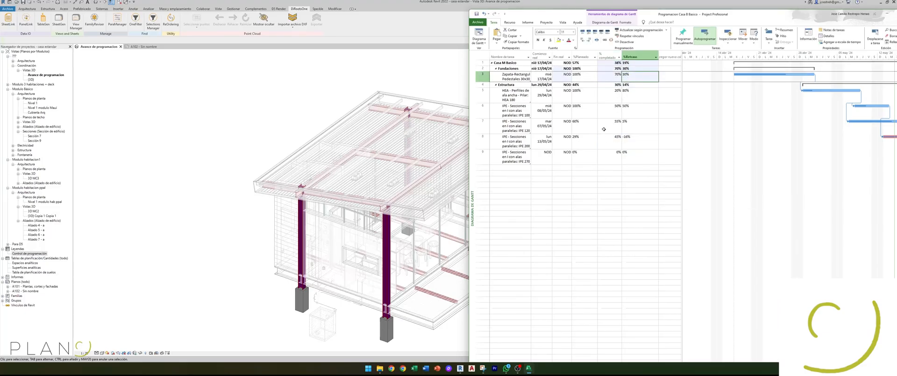
Step: Set the completed percentage of the HEA 180 column task to 100%, then save and close the schedule
{"action": "left_click", "coordinate": [617, 96]}
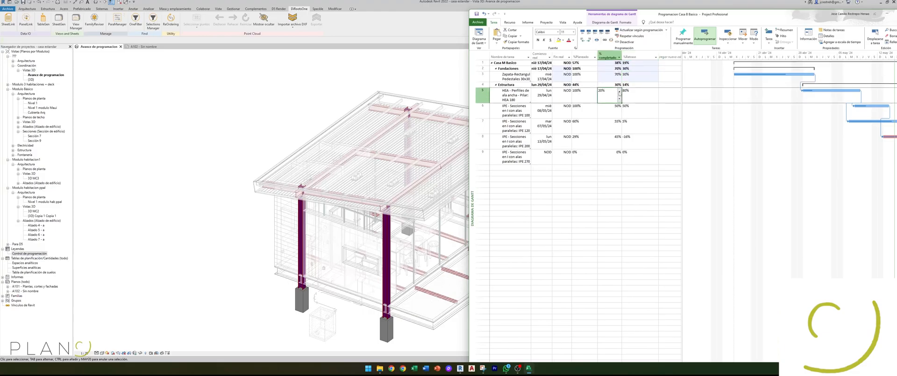
{"action": "left_click", "coordinate": [619, 92]}
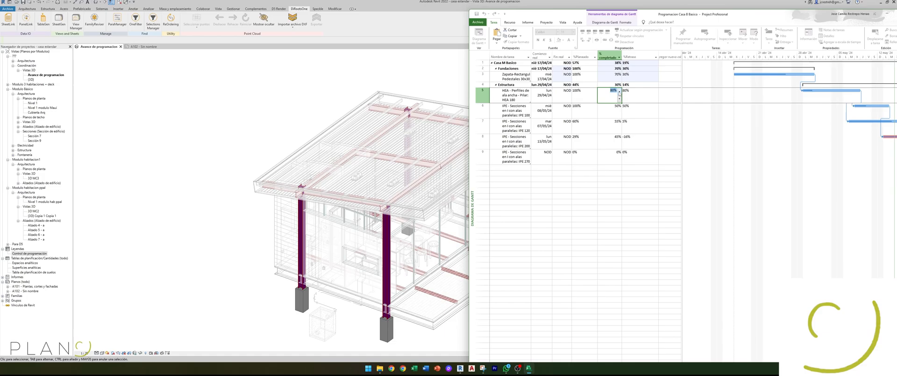
{"action": "left_click", "coordinate": [596, 225]}
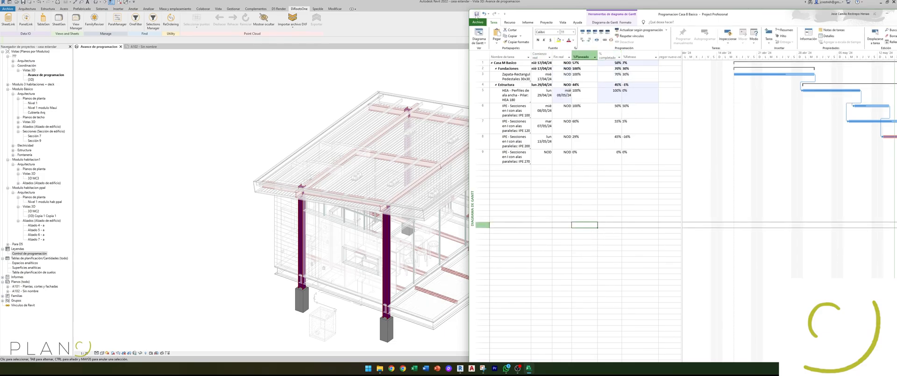
{"action": "left_click_drag", "start_coordinate": [779, 19], "coordinate": [743, 27]}
{"action": "left_click", "coordinate": [876, 22]}
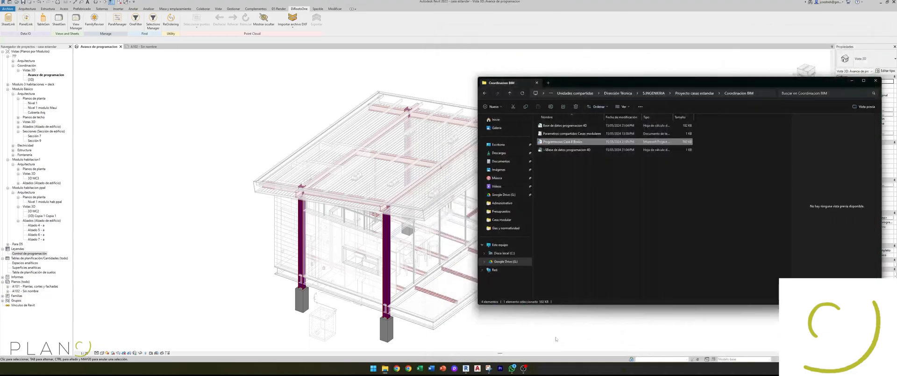
Step: Open the Base de datos programacion 4D workbook in Excel, update its linked data and show the Armazón estructural sheet
{"action": "left_click", "coordinate": [388, 368]}
{"action": "left_click", "coordinate": [386, 368]}
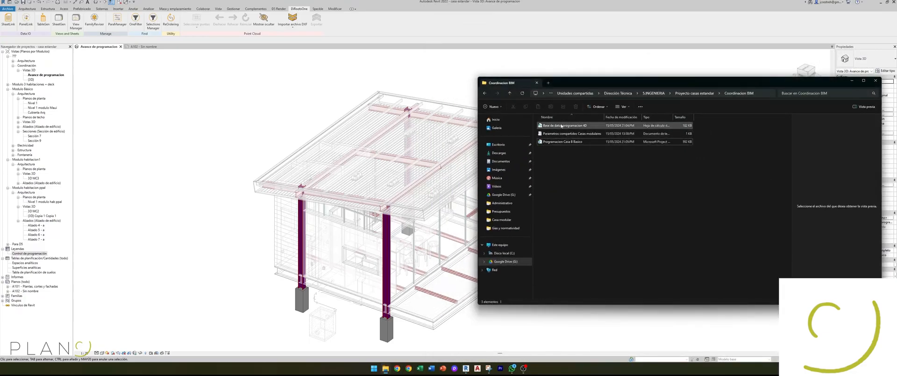
{"action": "double_click", "coordinate": [563, 125]}
{"action": "left_click", "coordinate": [421, 198]}
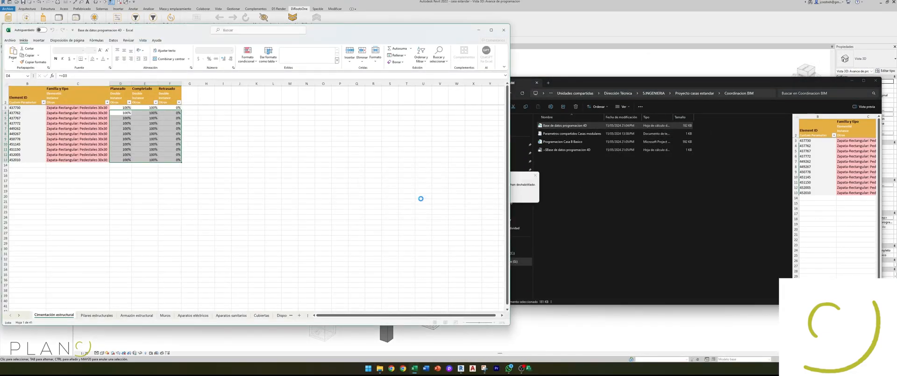
{"action": "left_click", "coordinate": [437, 199]}
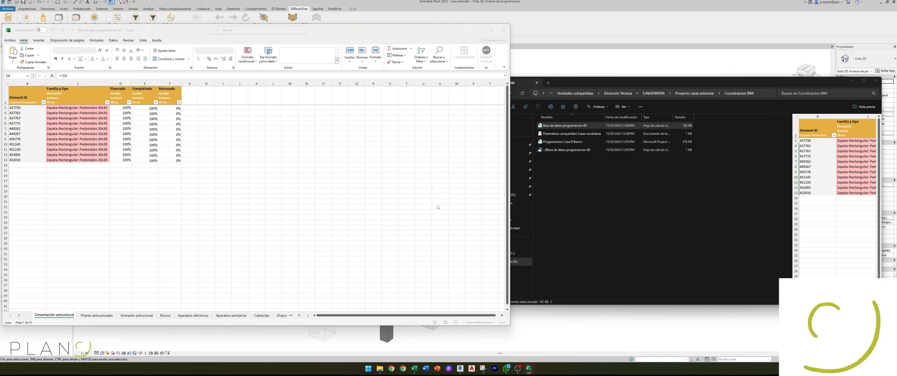
{"action": "left_click", "coordinate": [136, 316]}
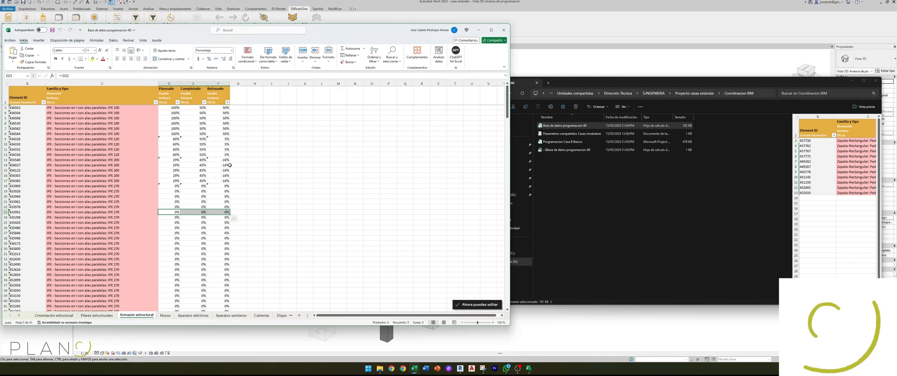
Step: Close the leftover Project window, then save and close the workbook to return to Revit
{"action": "mouse_move", "coordinate": [535, 373]}
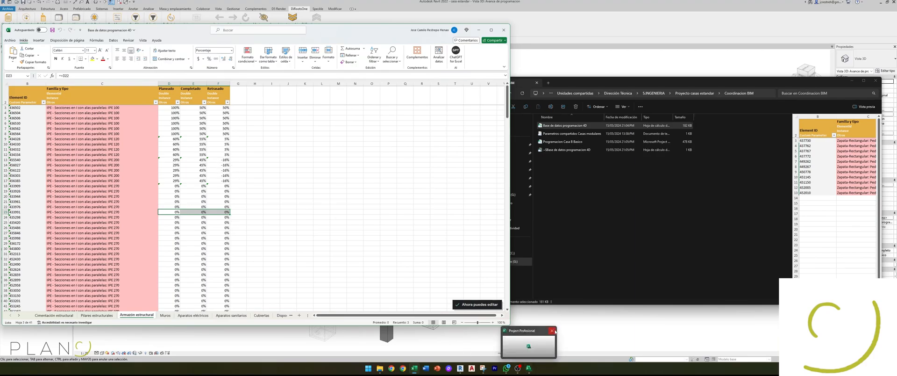
{"action": "left_click", "coordinate": [551, 330]}
{"action": "left_click", "coordinate": [339, 233]}
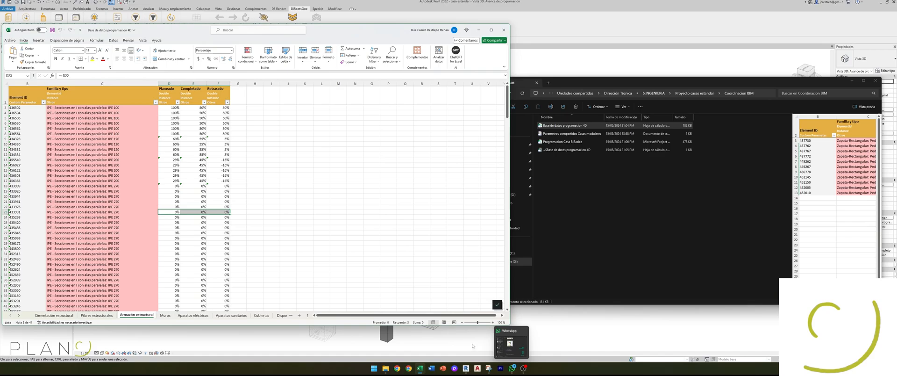
{"action": "left_click", "coordinate": [386, 368]}
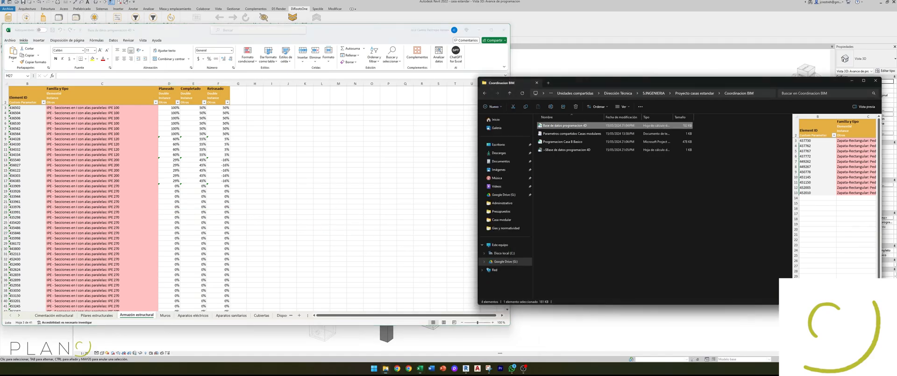
{"action": "left_click", "coordinate": [420, 369]}
{"action": "key", "text": "ctrl+g"}
{"action": "left_click", "coordinate": [504, 30]}
{"action": "left_click", "coordinate": [443, 86]}
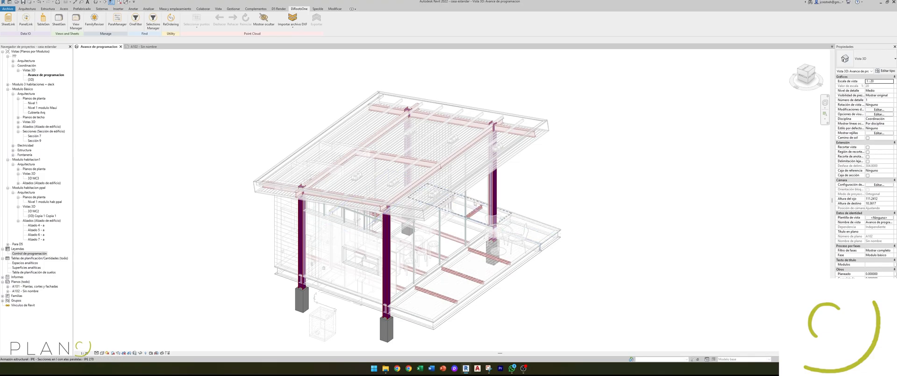
Step: Import the updated Base de datos programacion 4D workbook into the model with SheetLink, then close SheetLink
{"action": "left_click", "coordinate": [11, 27]}
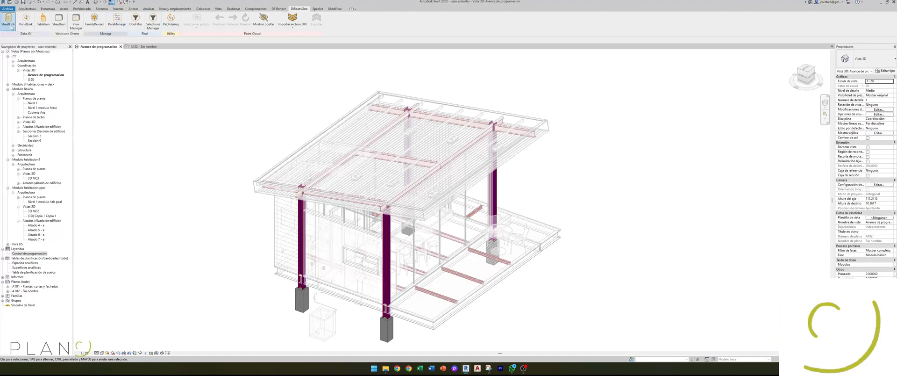
{"action": "left_click", "coordinate": [563, 268]}
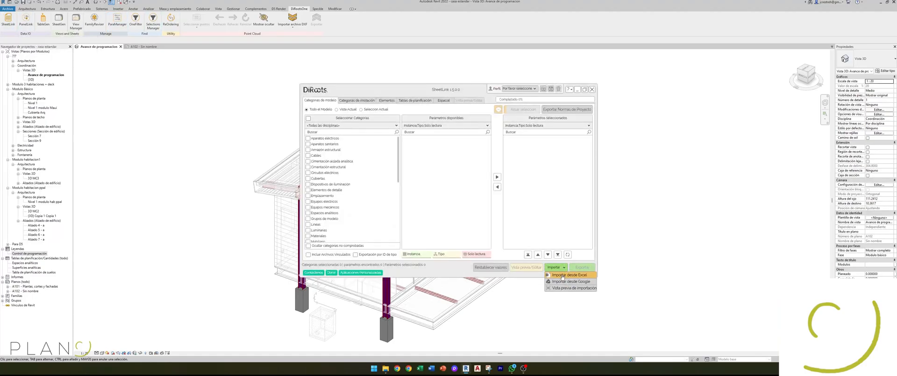
{"action": "left_click", "coordinate": [562, 274]}
{"action": "left_click", "coordinate": [437, 156]}
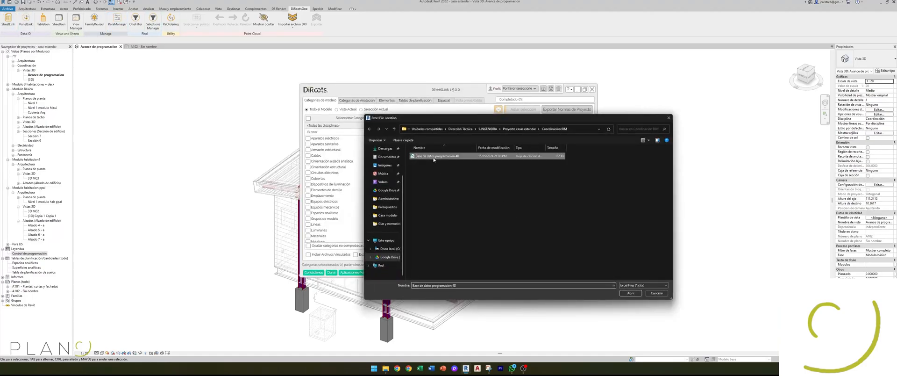
{"action": "left_click", "coordinate": [628, 294]}
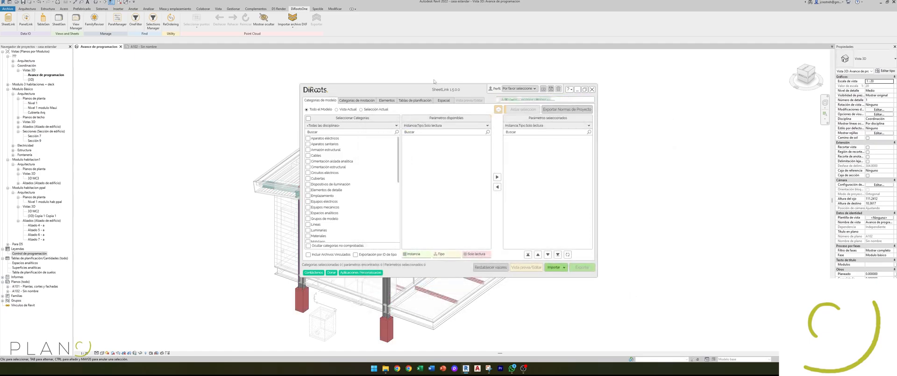
{"action": "left_click_drag", "start_coordinate": [432, 91], "coordinate": [635, 73]}
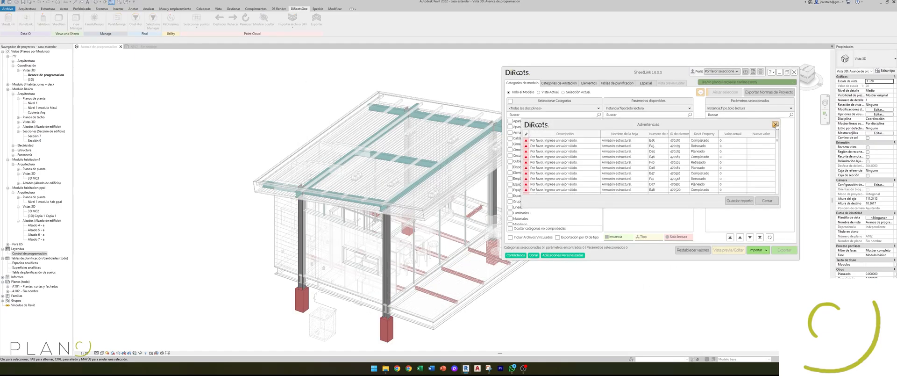
{"action": "left_click", "coordinate": [794, 73]}
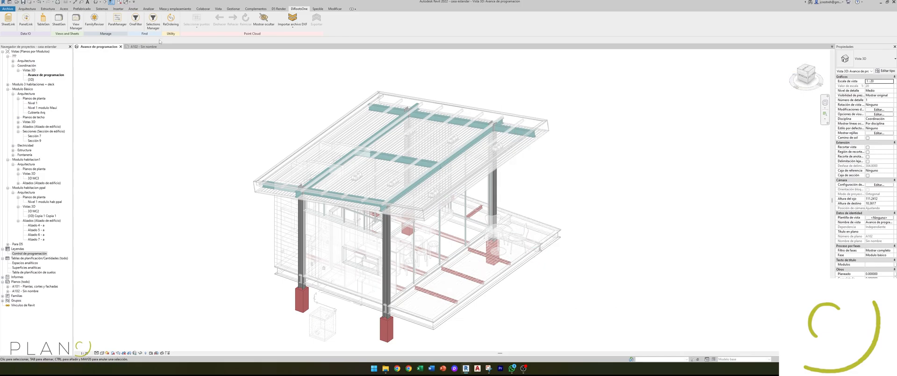
Step: Compare the updated element colours on sheet A102 with the Control de programación legend
{"action": "left_click", "coordinate": [143, 46]}
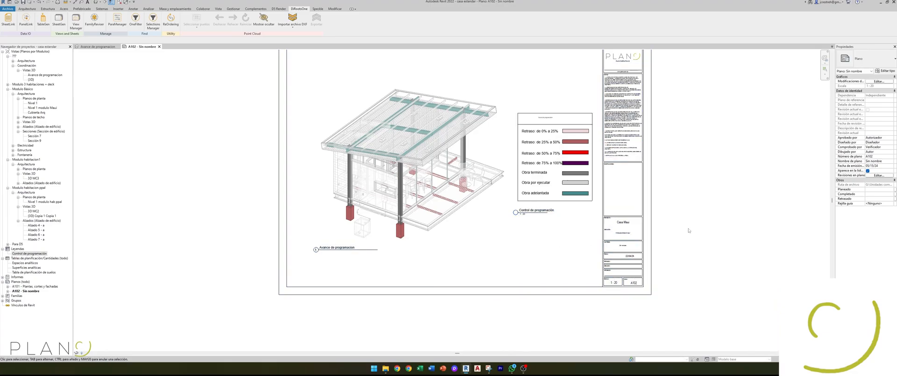
{"action": "scroll", "coordinate": [521, 204], "scroll_direction": "down", "scroll_amount": 1}
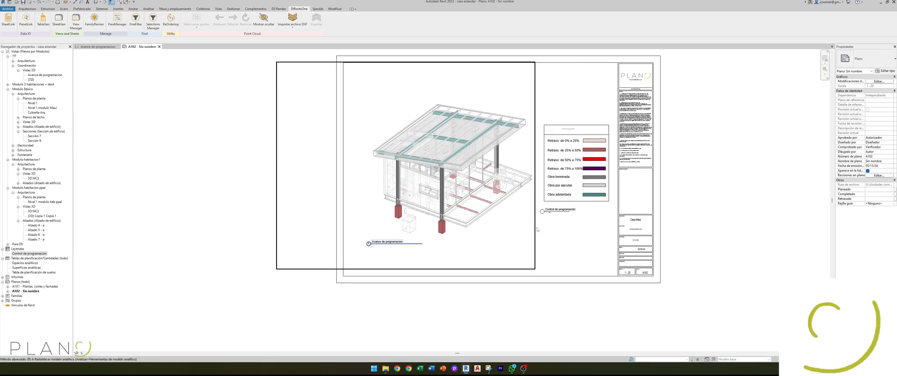